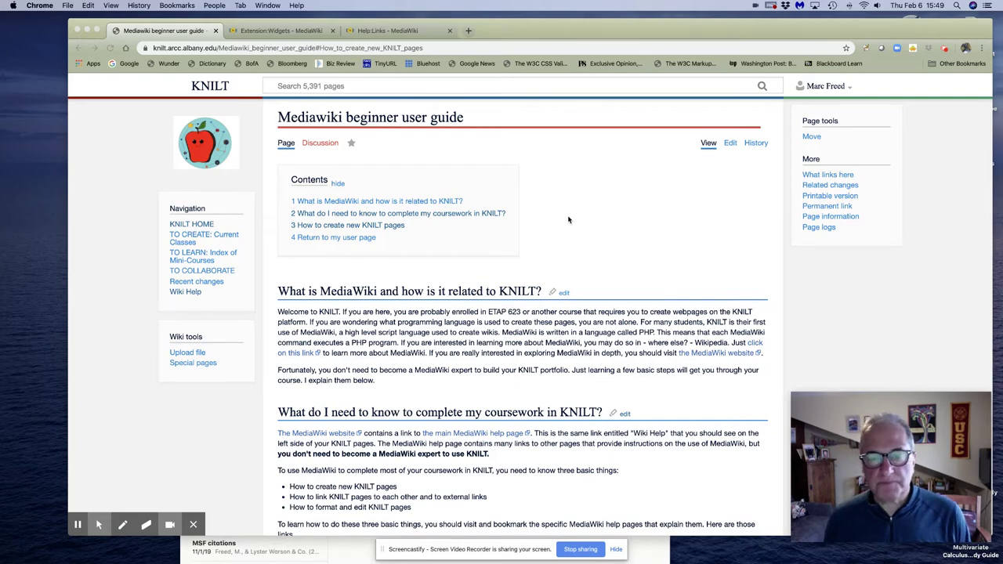
Look through the Mediawiki beginner user guide, including its coursework section, embedded videos and the line introducing the external links video.
{"action": "scroll", "coordinate": [568, 221], "scroll_direction": "down", "scroll_amount": 7}
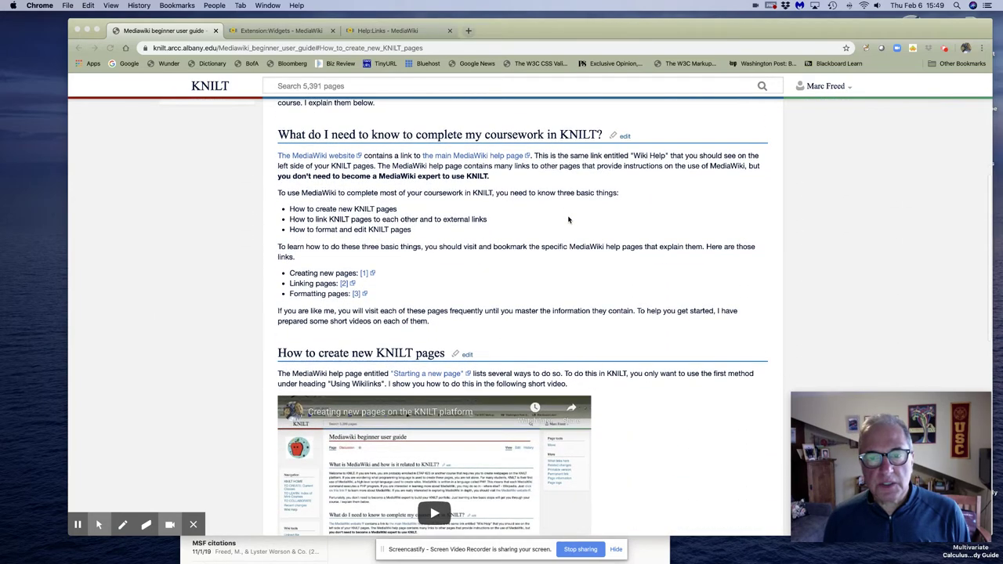
{"action": "scroll", "coordinate": [568, 220], "scroll_direction": "down", "scroll_amount": 7}
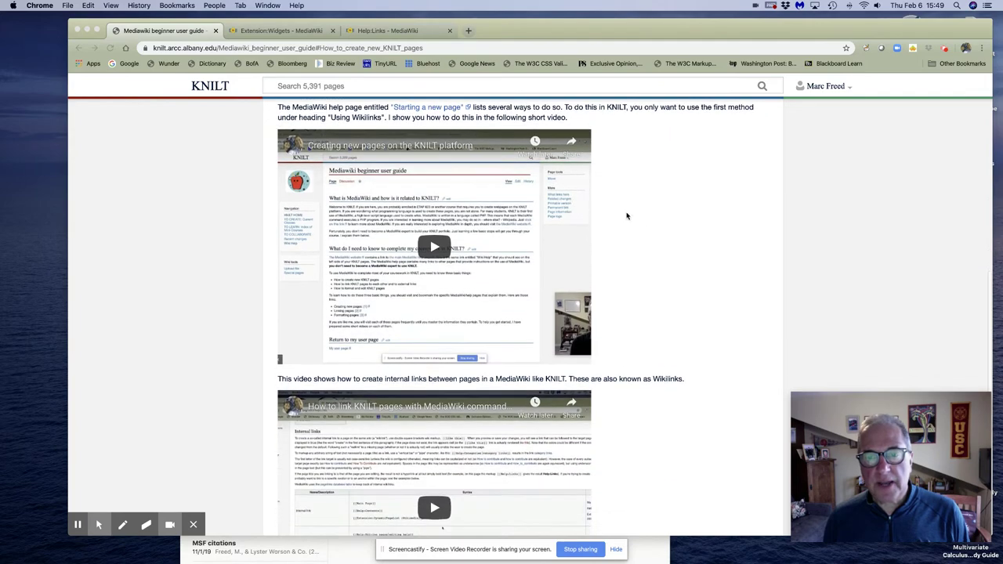
{"action": "scroll", "coordinate": [642, 228], "scroll_direction": "up", "scroll_amount": 3}
{"action": "scroll", "coordinate": [640, 231], "scroll_direction": "down", "scroll_amount": 3}
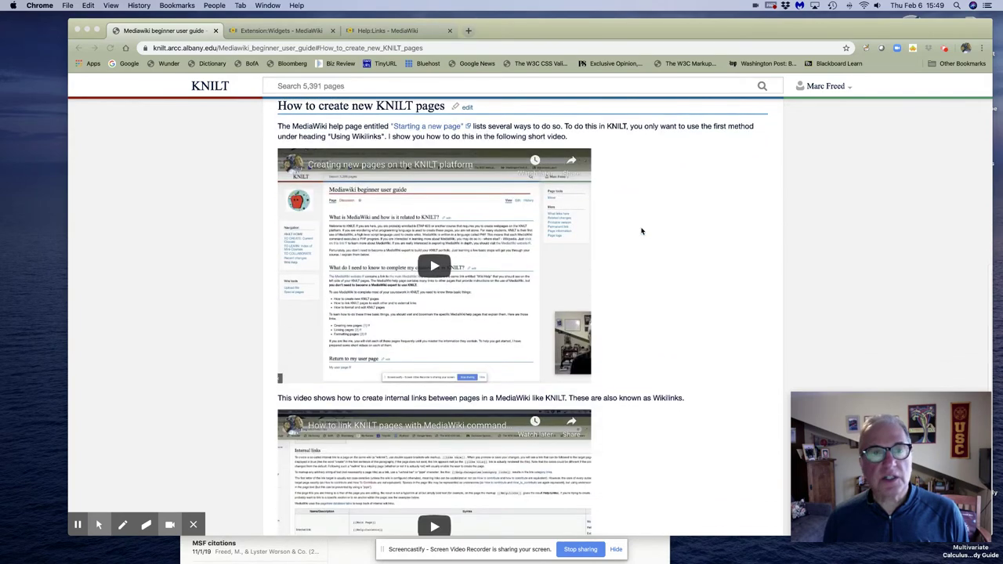
{"action": "scroll", "coordinate": [641, 330], "scroll_direction": "up", "scroll_amount": 7}
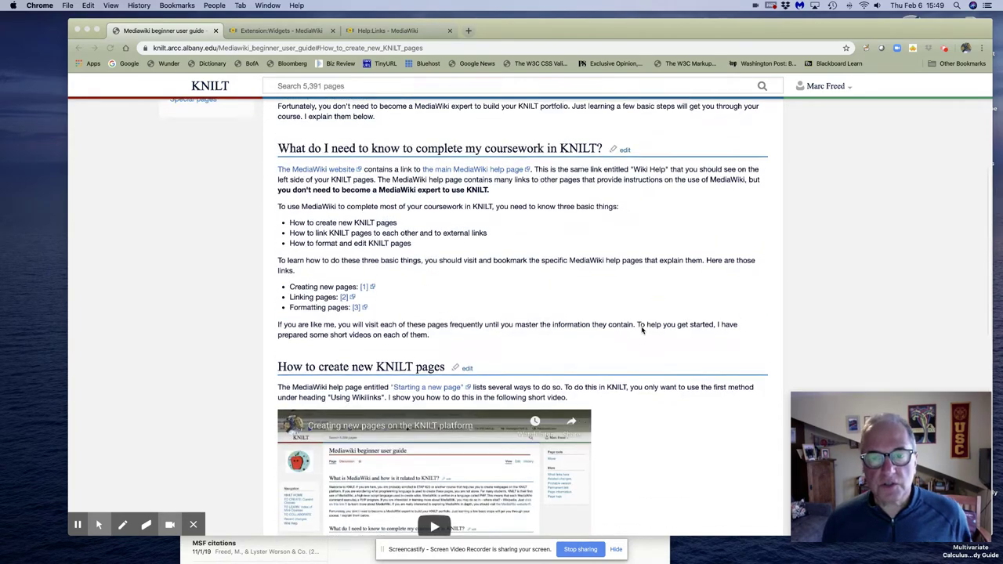
{"action": "scroll", "coordinate": [638, 345], "scroll_direction": "up", "scroll_amount": 6}
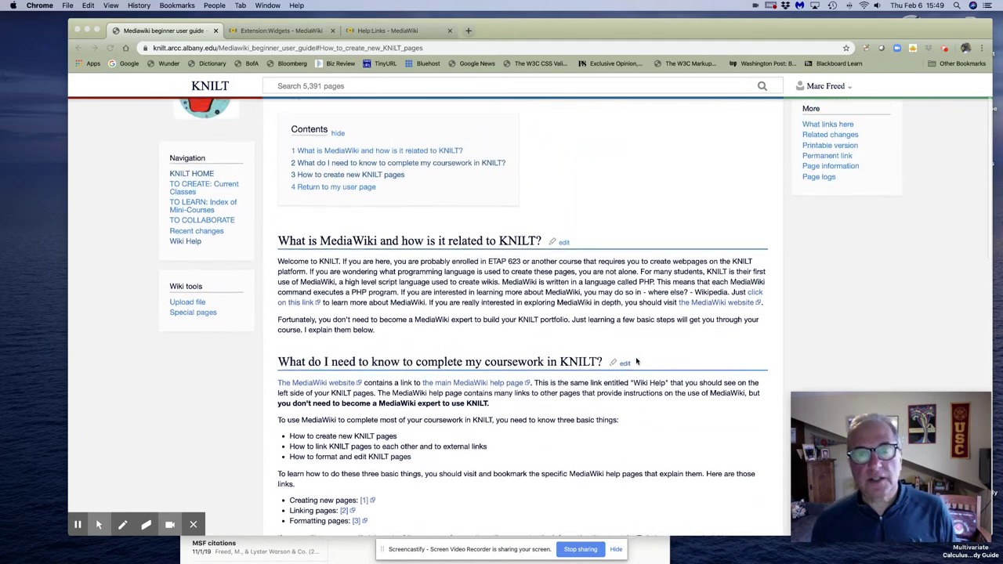
{"action": "scroll", "coordinate": [636, 362], "scroll_direction": "up", "scroll_amount": 2}
{"action": "scroll", "coordinate": [636, 360], "scroll_direction": "down", "scroll_amount": 2}
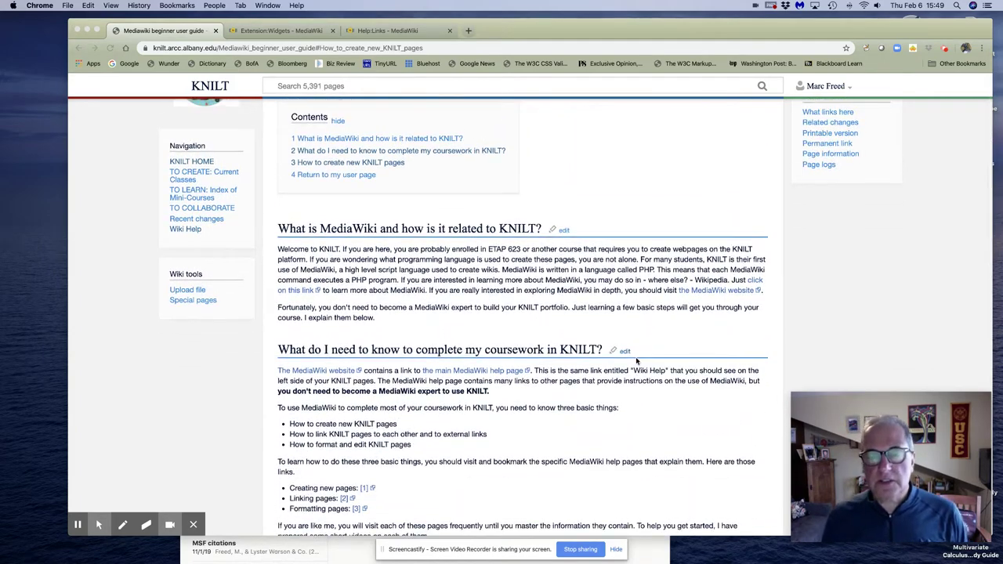
{"action": "scroll", "coordinate": [636, 360], "scroll_direction": "down", "scroll_amount": 1}
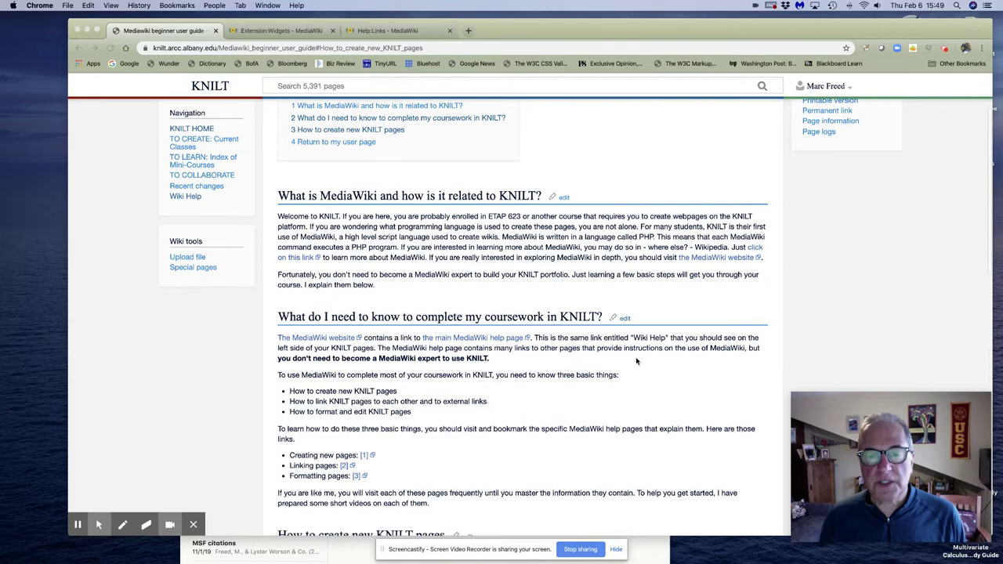
{"action": "scroll", "coordinate": [636, 353], "scroll_direction": "down", "scroll_amount": 8}
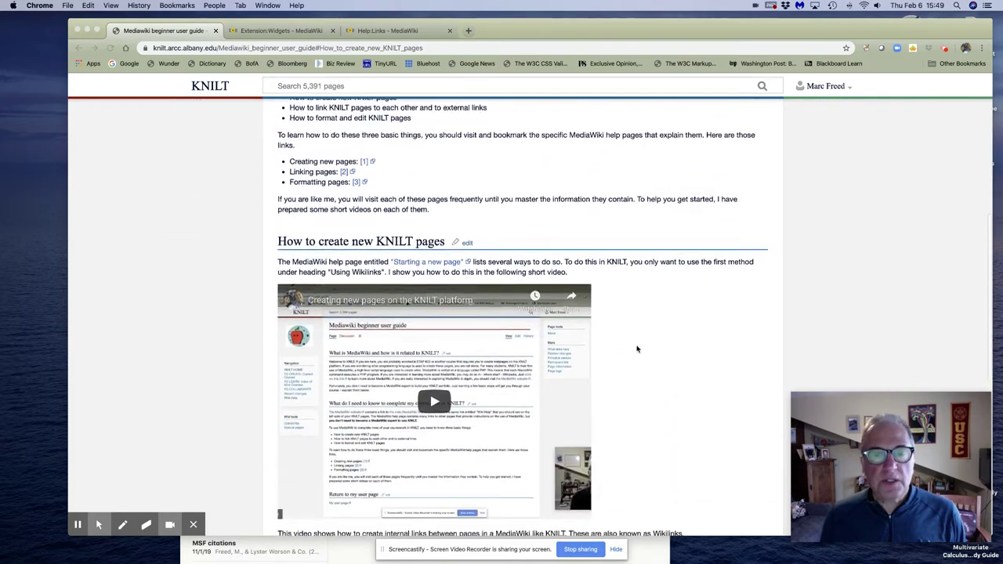
{"action": "scroll", "coordinate": [636, 348], "scroll_direction": "down", "scroll_amount": 10}
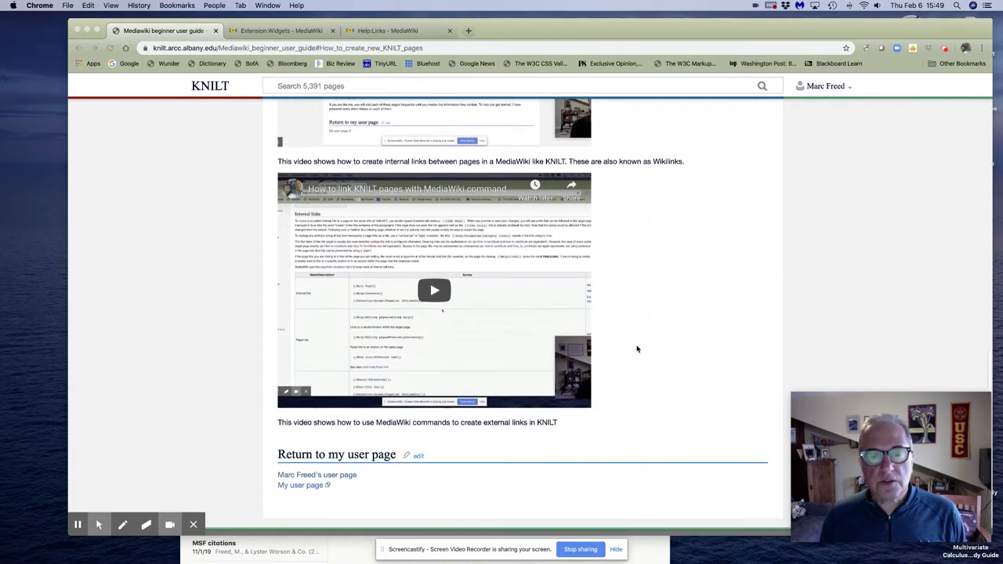
{"action": "scroll", "coordinate": [636, 349], "scroll_direction": "up", "scroll_amount": 6}
{"action": "scroll", "coordinate": [636, 349], "scroll_direction": "down", "scroll_amount": 5}
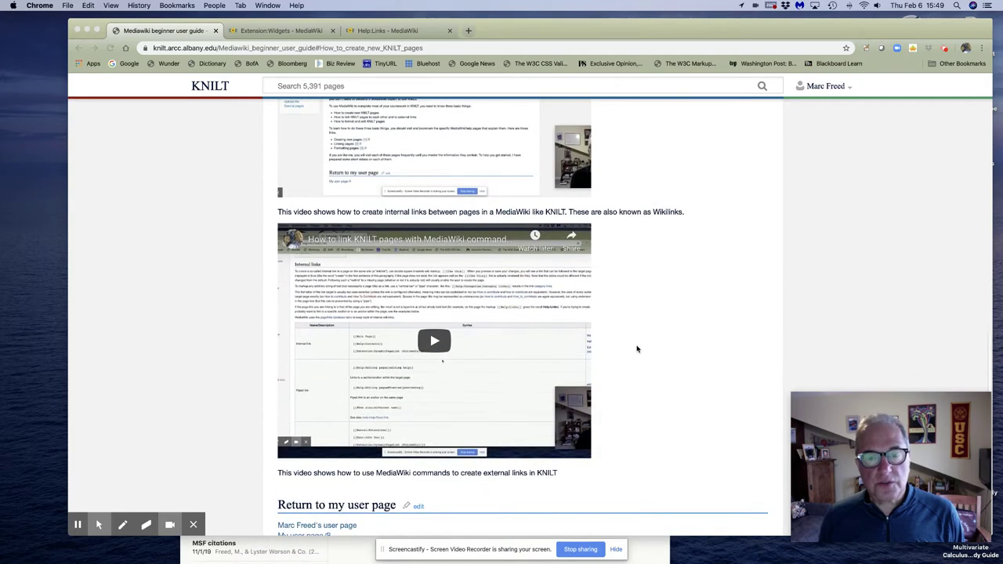
{"action": "scroll", "coordinate": [636, 349], "scroll_direction": "up", "scroll_amount": 1}
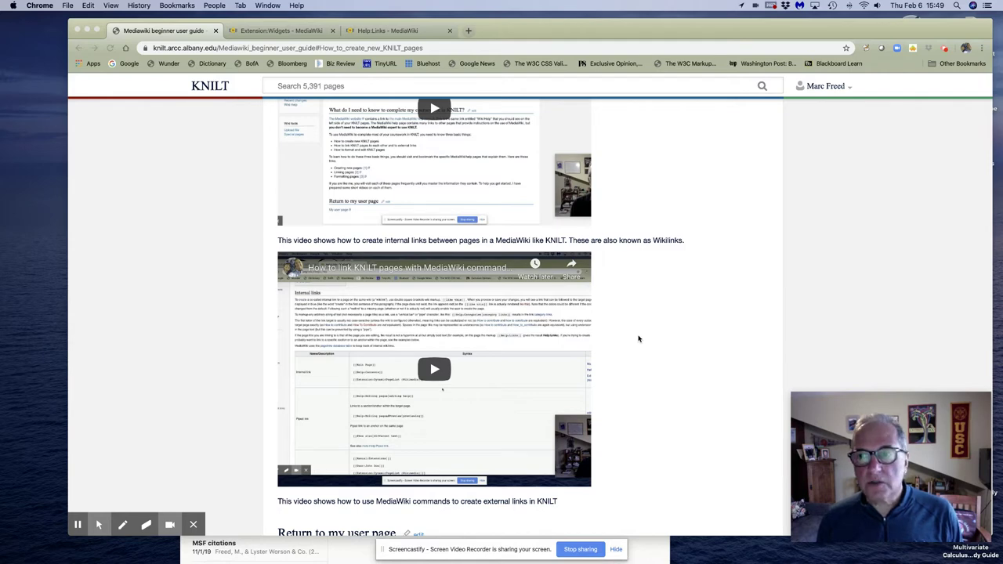
{"action": "scroll", "coordinate": [639, 338], "scroll_direction": "down", "scroll_amount": 4}
{"action": "scroll", "coordinate": [638, 338], "scroll_direction": "up", "scroll_amount": 10}
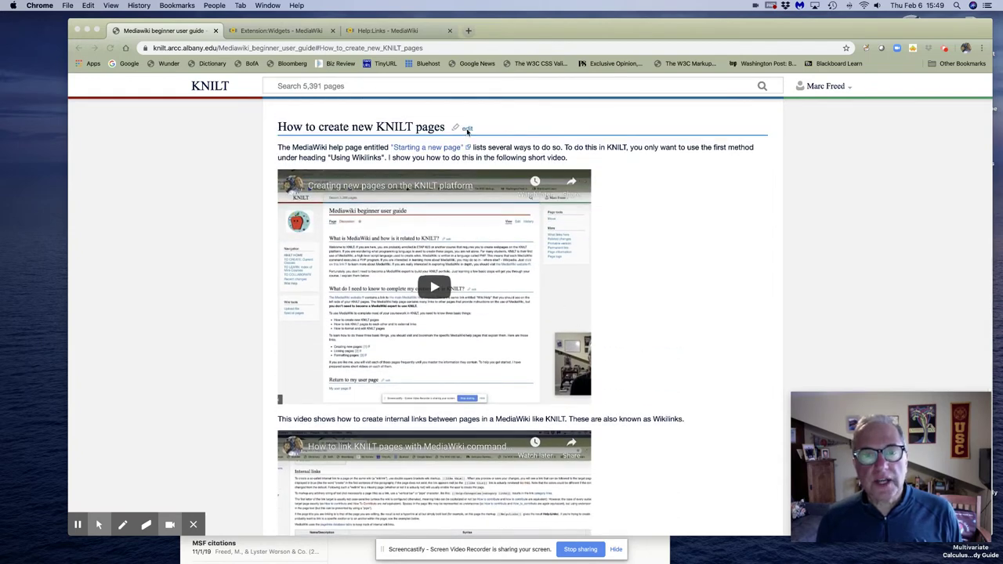
Review the introduction, contents and installation section of MediaWiki's Extension:Widgets page.
{"action": "left_click", "coordinate": [297, 33]}
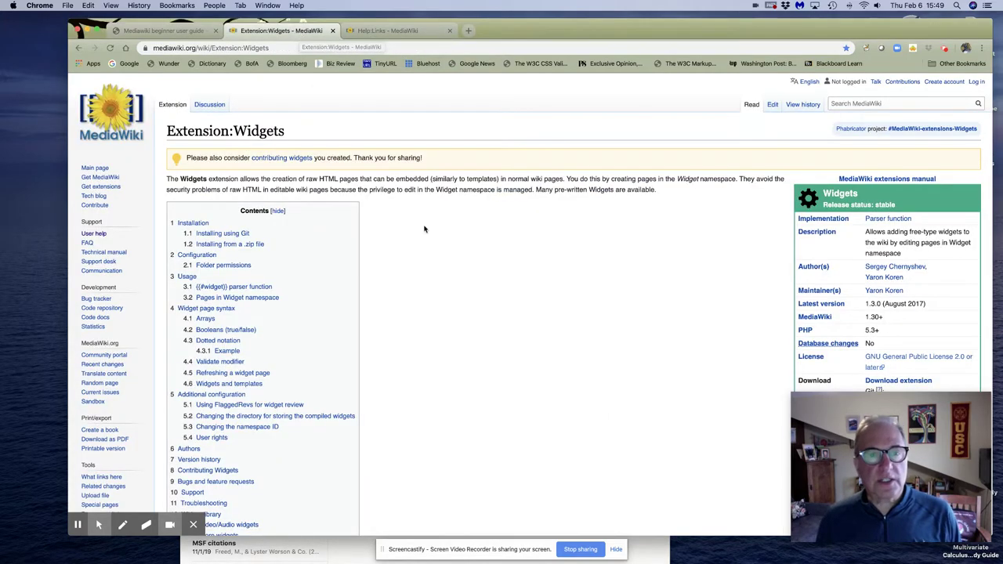
{"action": "scroll", "coordinate": [424, 229], "scroll_direction": "down", "scroll_amount": 3}
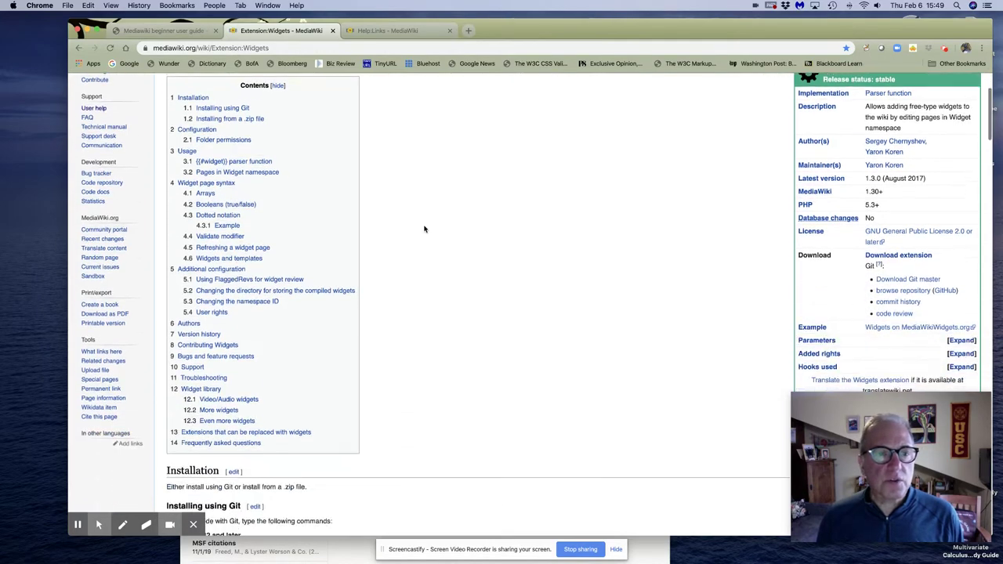
{"action": "scroll", "coordinate": [424, 229], "scroll_direction": "down", "scroll_amount": 3}
{"action": "scroll", "coordinate": [424, 229], "scroll_direction": "up", "scroll_amount": 1}
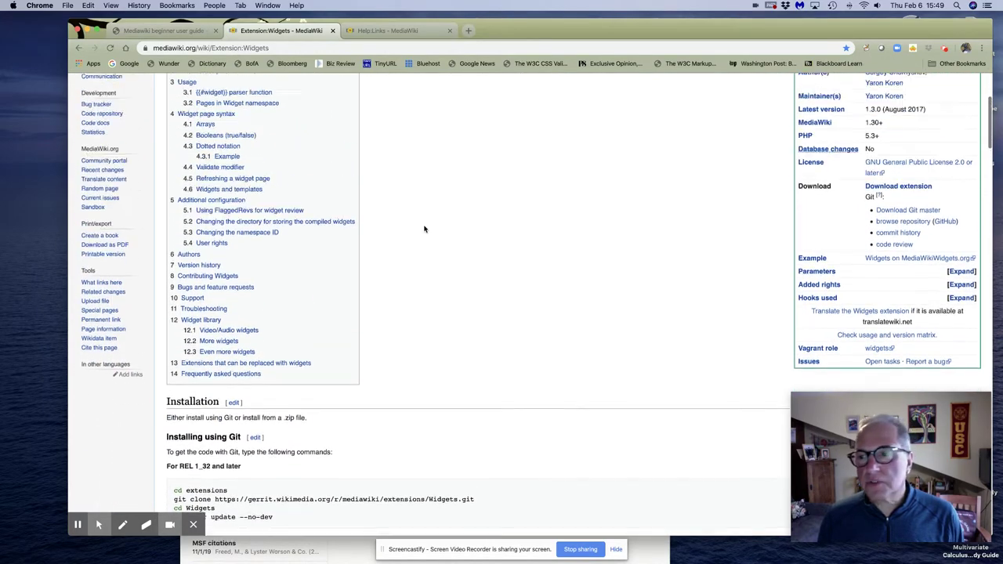
{"action": "scroll", "coordinate": [424, 229], "scroll_direction": "up", "scroll_amount": 5}
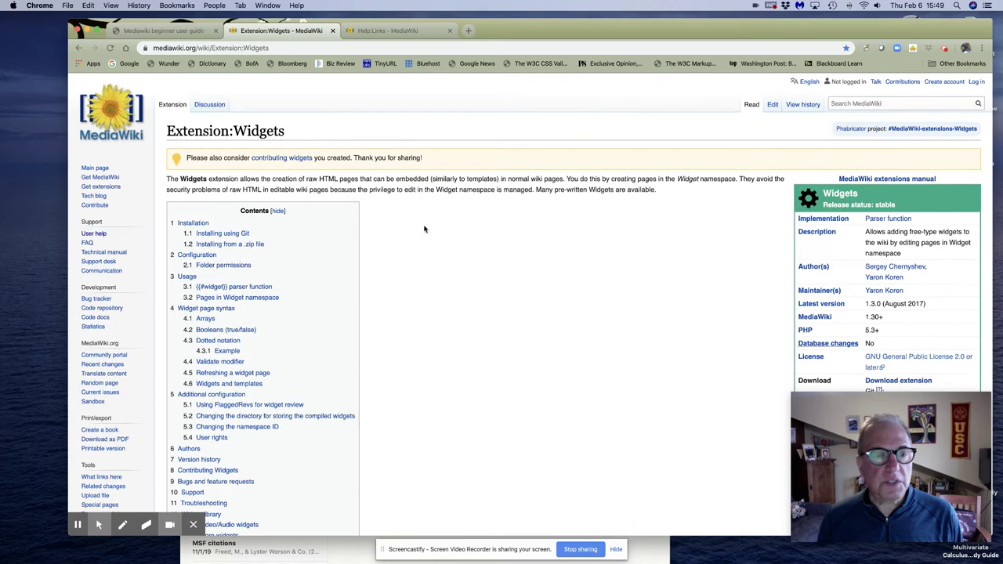
{"action": "scroll", "coordinate": [424, 229], "scroll_direction": "down", "scroll_amount": 2}
{"action": "scroll", "coordinate": [423, 229], "scroll_direction": "up", "scroll_amount": 2}
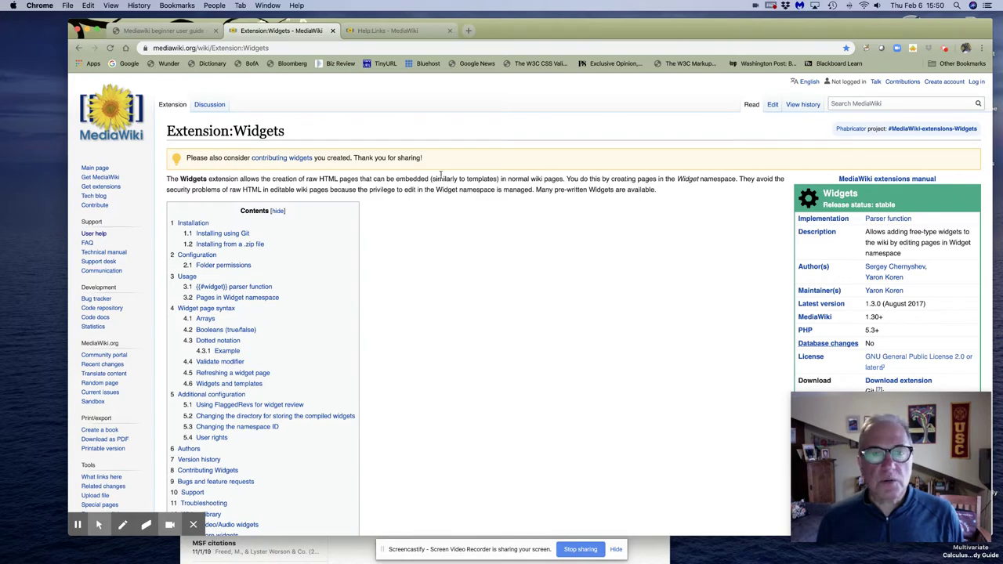
Open the guide's "How to create new KNILT pages" section for editing and add a blank line and a new line after the external links sentence.
{"action": "left_click", "coordinate": [181, 33]}
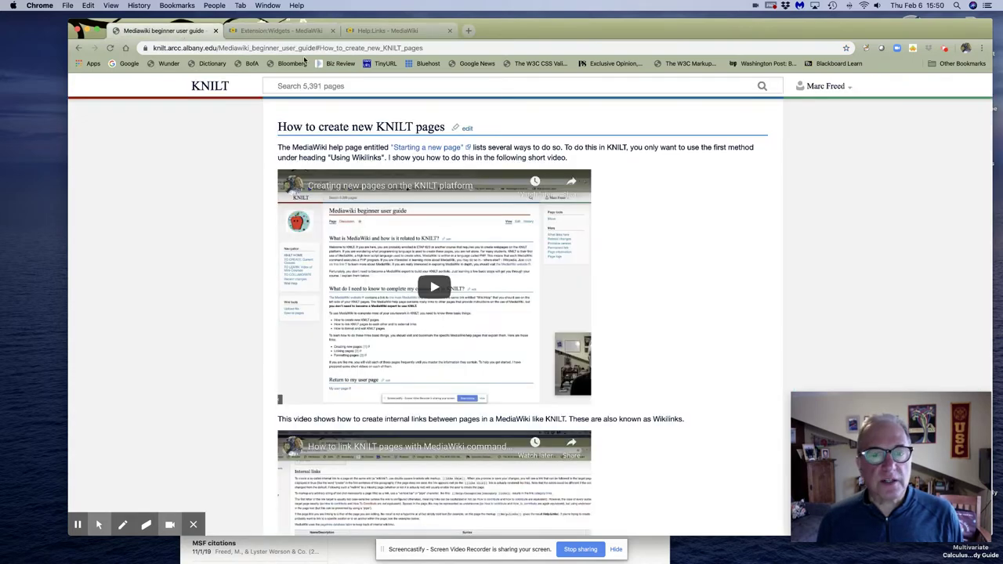
{"action": "left_click", "coordinate": [466, 129]}
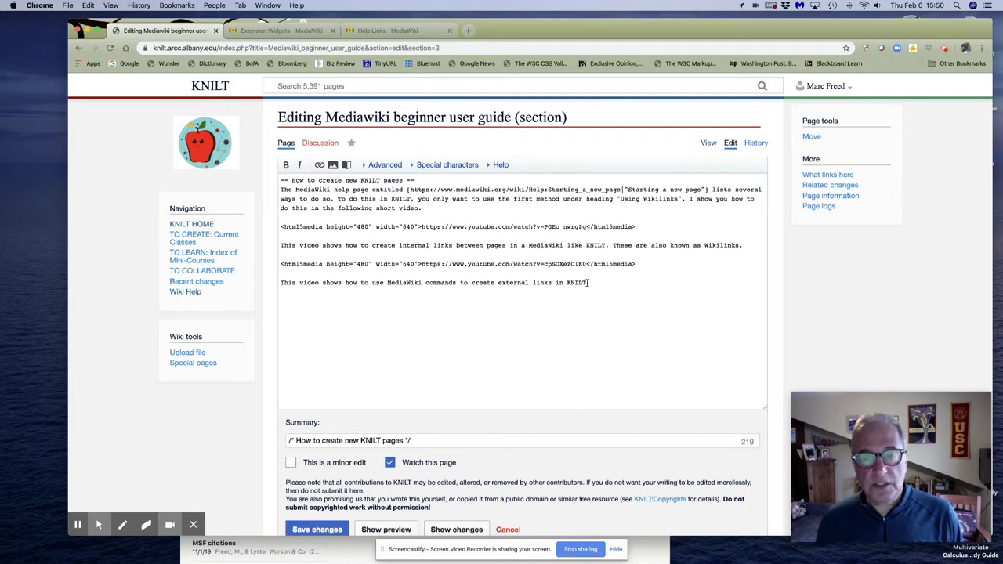
{"action": "key", "text": "Return"}
{"action": "key", "text": "Return"}
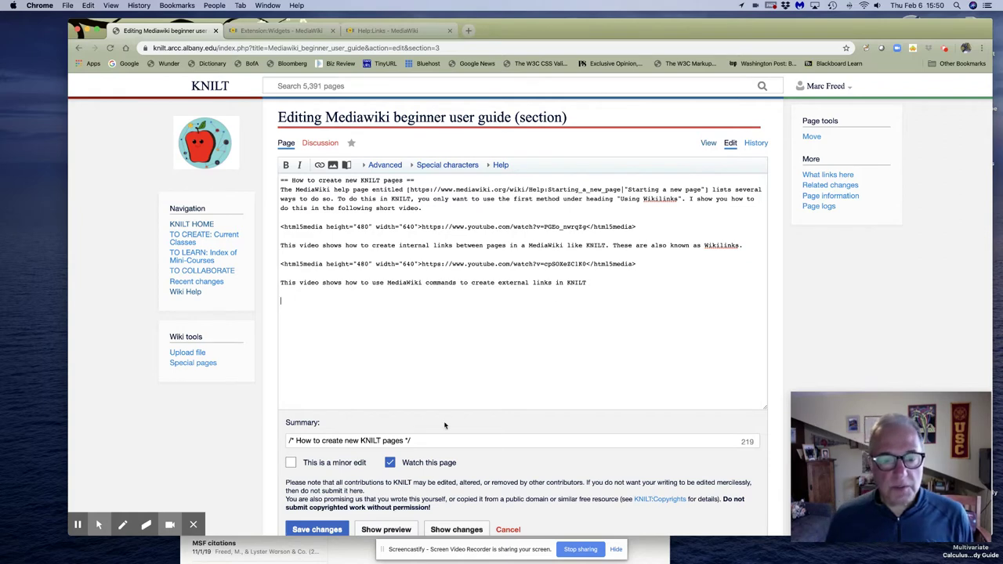
Switch to Notes, copy the full youtube.com/watch link for the external links video from the "Video links" note, and minimize Notes.
{"action": "left_click", "coordinate": [320, 551]}
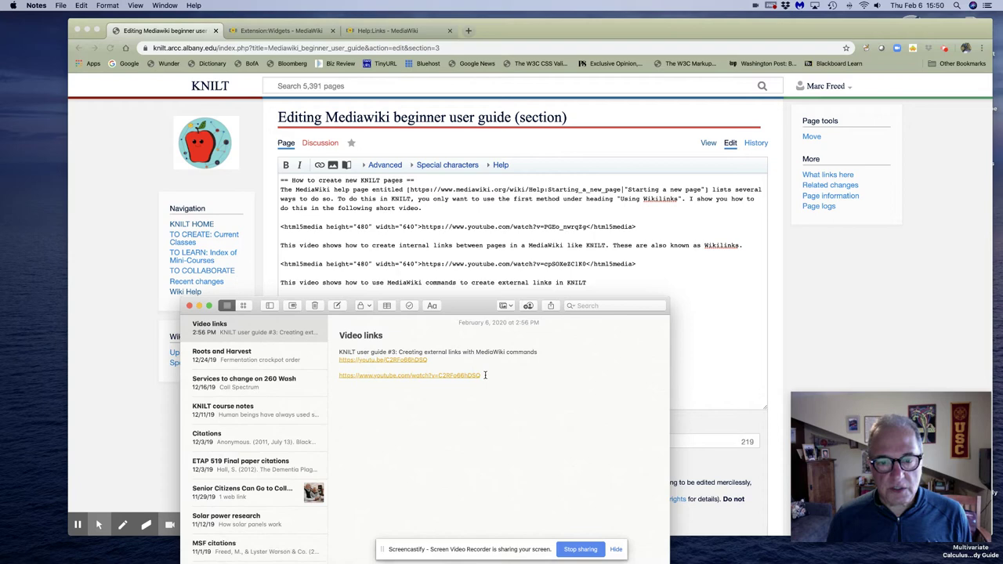
{"action": "left_click_drag", "start_coordinate": [483, 376], "coordinate": [339, 375]}
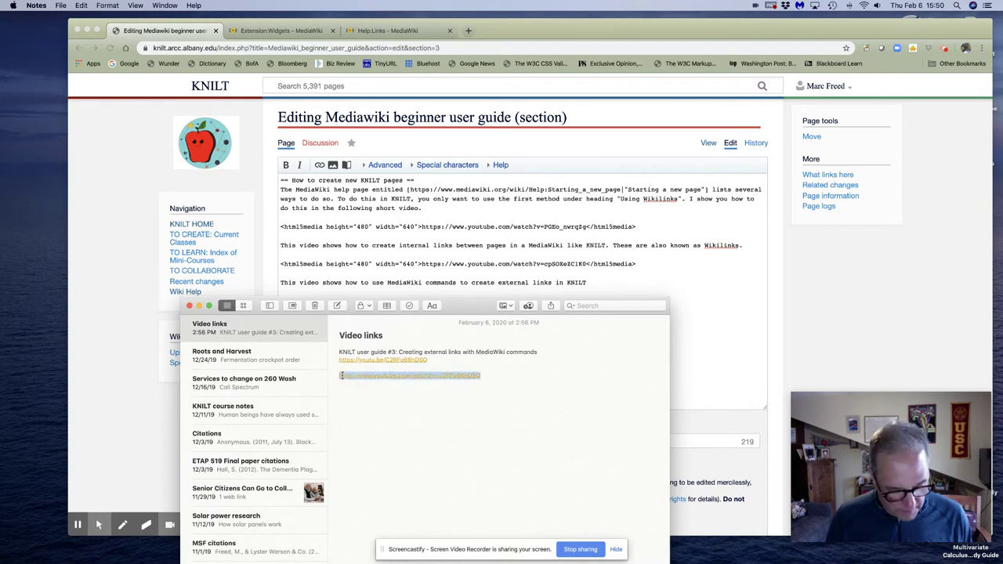
{"action": "key", "text": "super+c"}
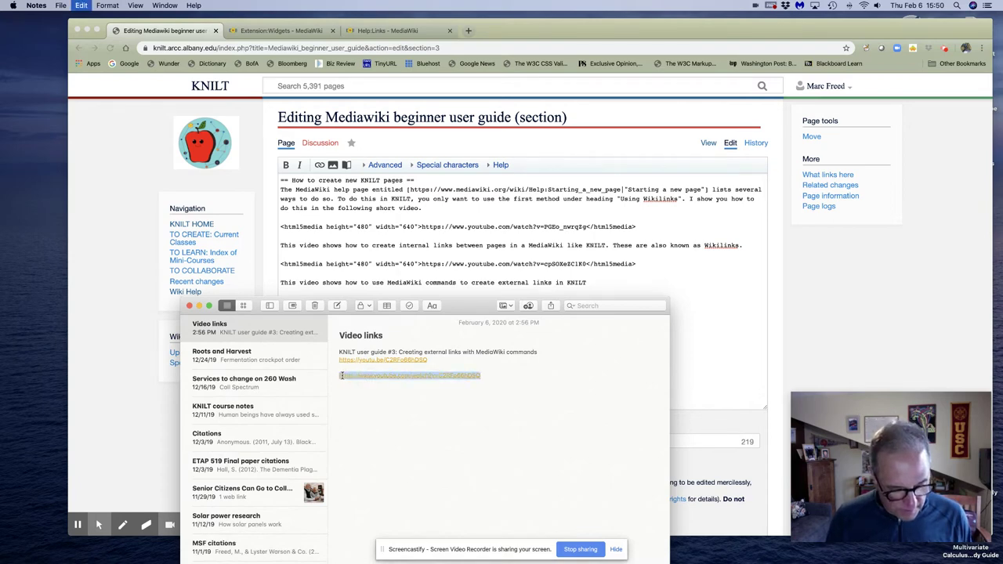
{"action": "left_click", "coordinate": [199, 306]}
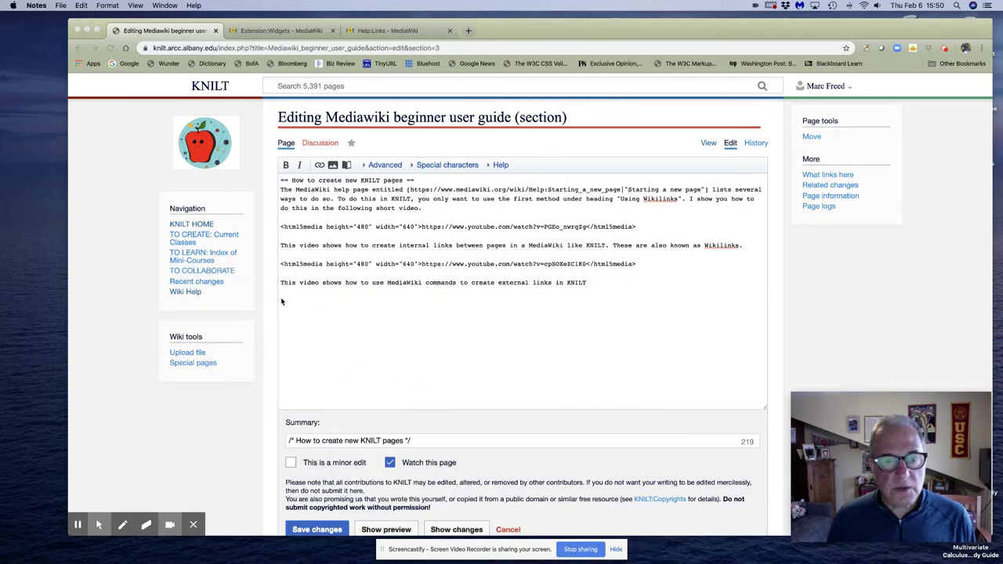
Start an html5media tag with height="480" on the empty line below the external links sentence.
{"action": "left_click", "coordinate": [282, 303]}
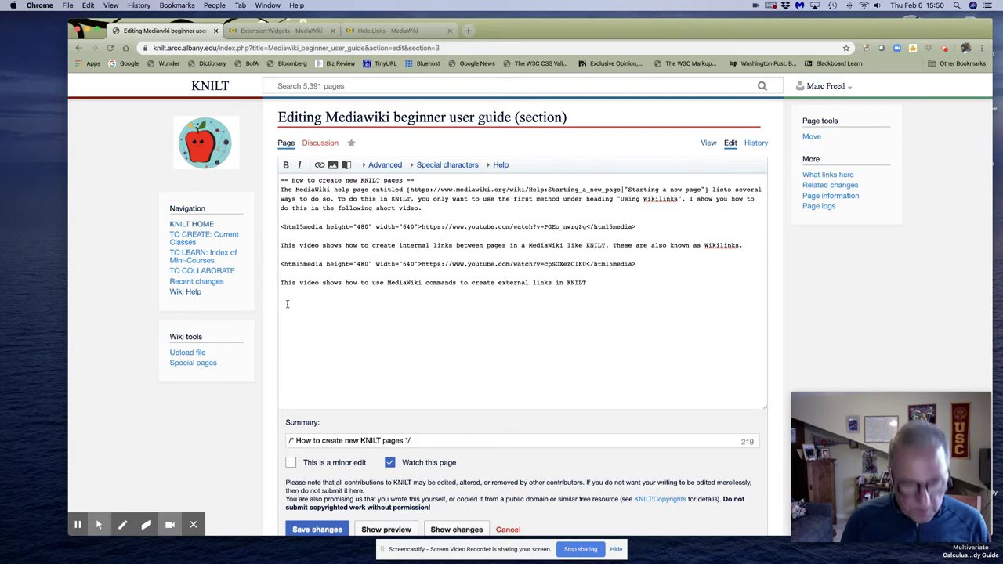
{"action": "type", "text": "<"}
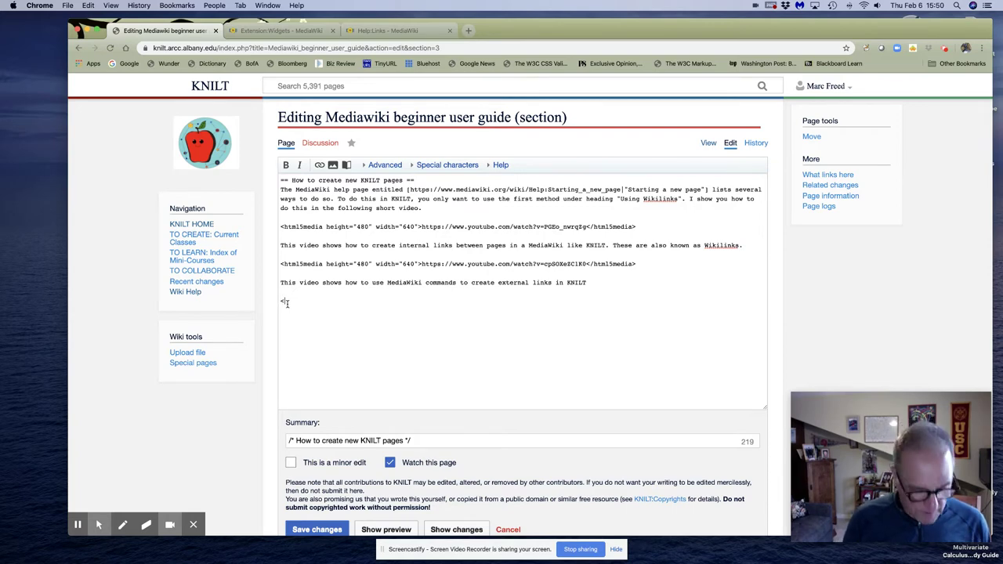
{"action": "type", "text": "html5"}
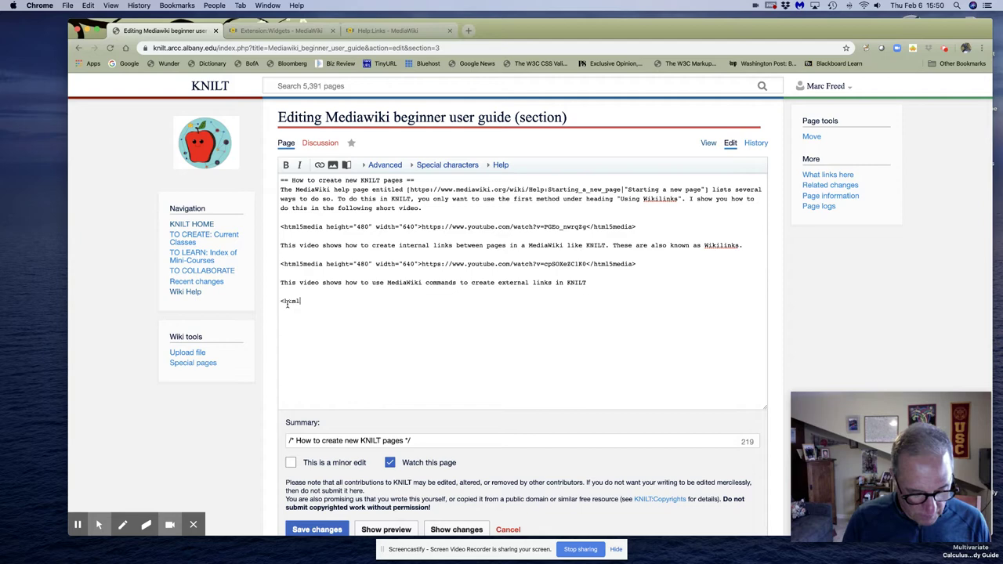
{"action": "type", "text": "media"}
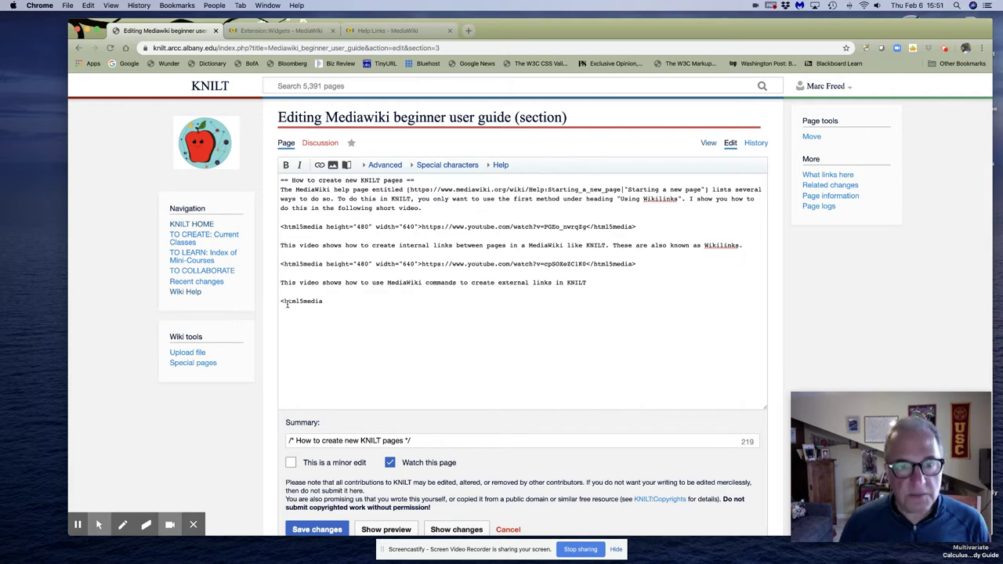
{"action": "type", "text": " hei"}
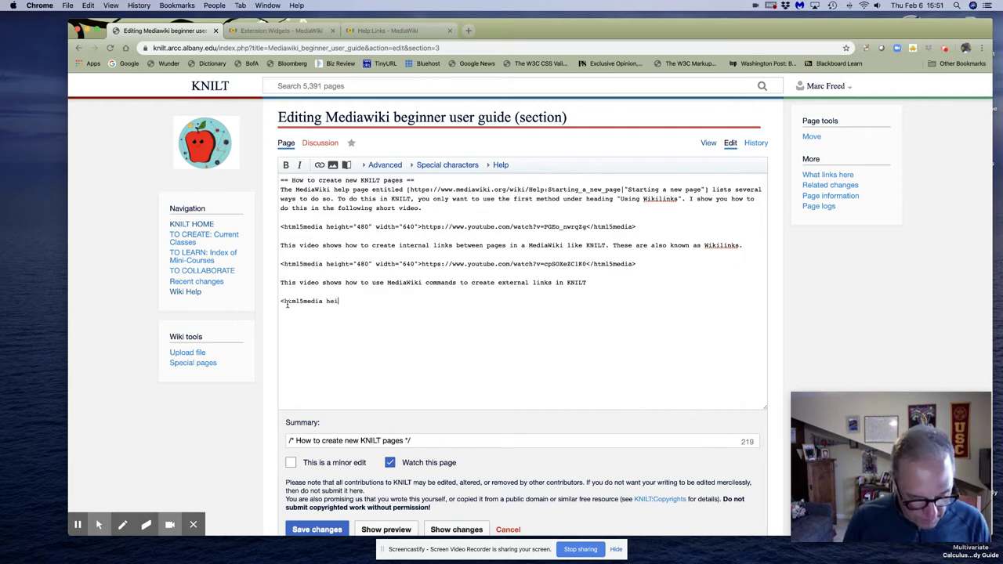
{"action": "type", "text": "ght"}
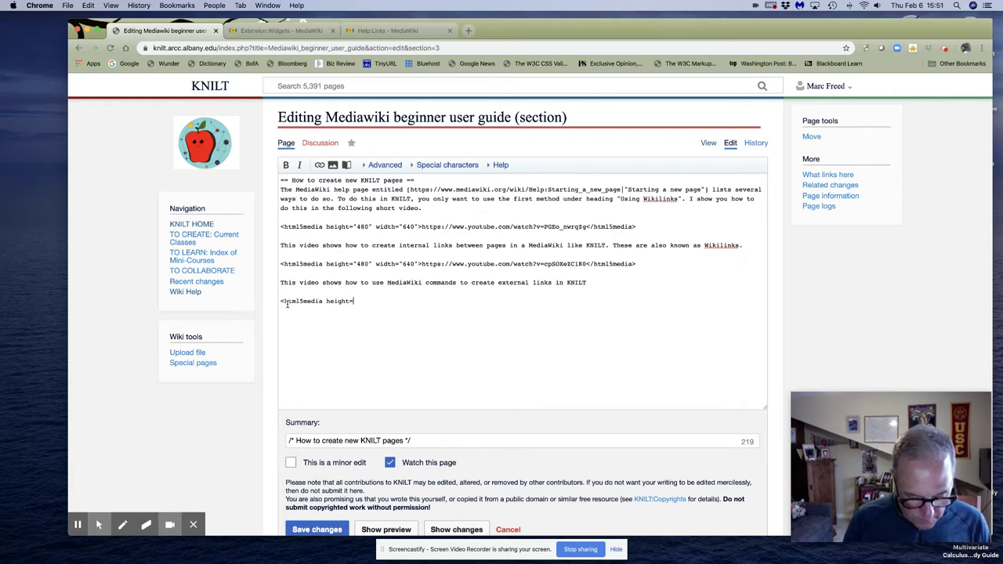
{"action": "type", "text": "=\""}
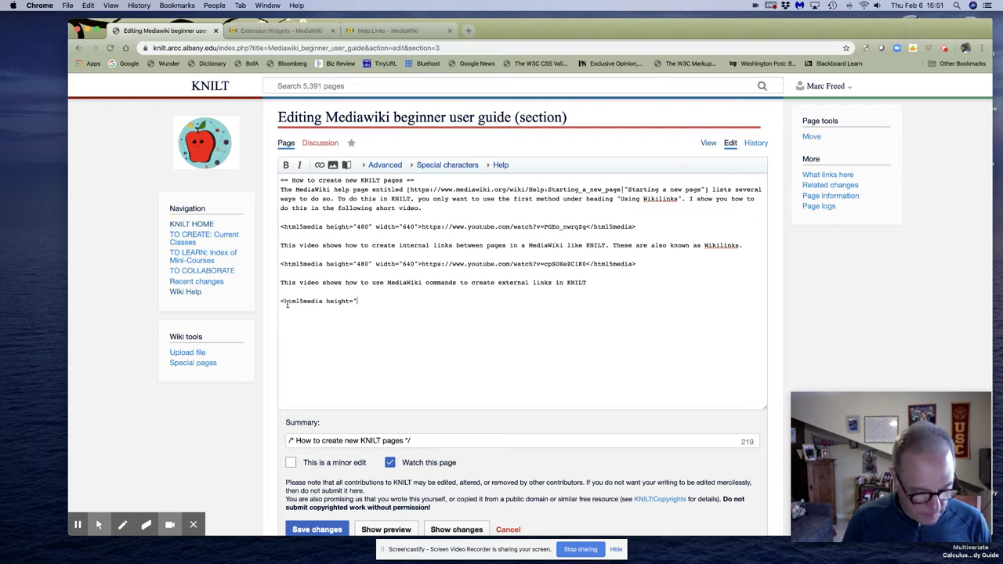
{"action": "type", "text": "48"}
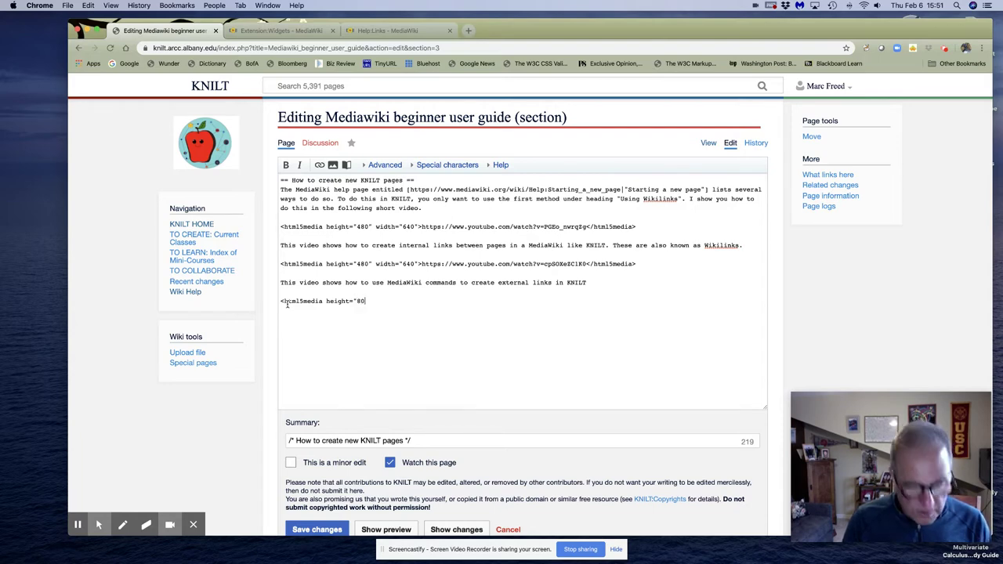
{"action": "key", "text": "BackSpace"}
{"action": "key", "text": "BackSpace"}
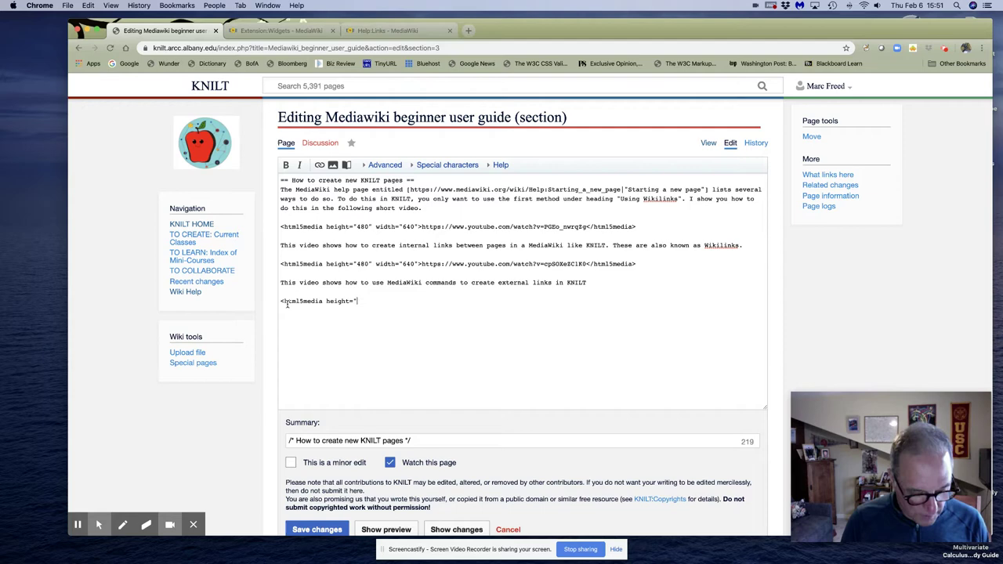
{"action": "type", "text": "480"}
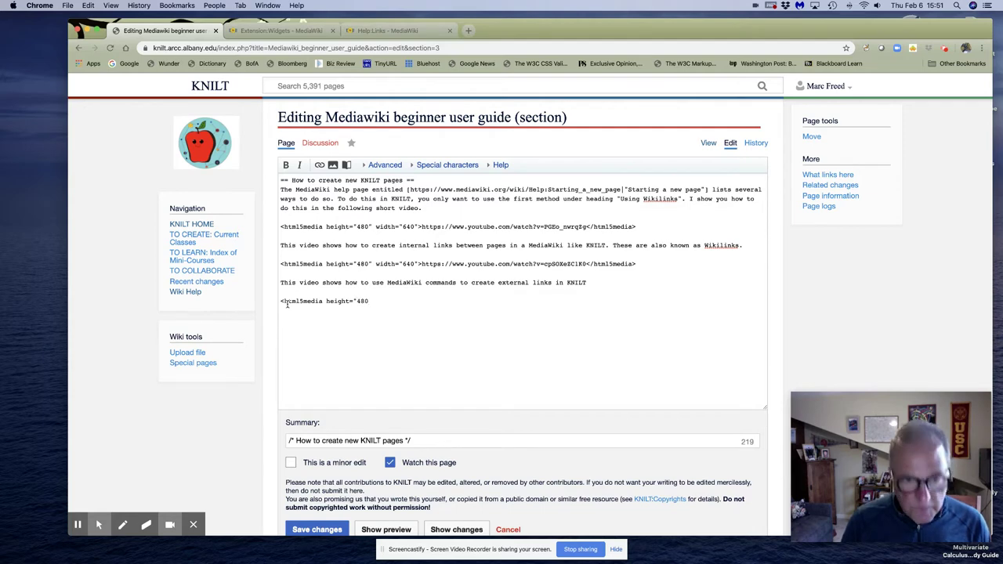
{"action": "type", "text": "\" "}
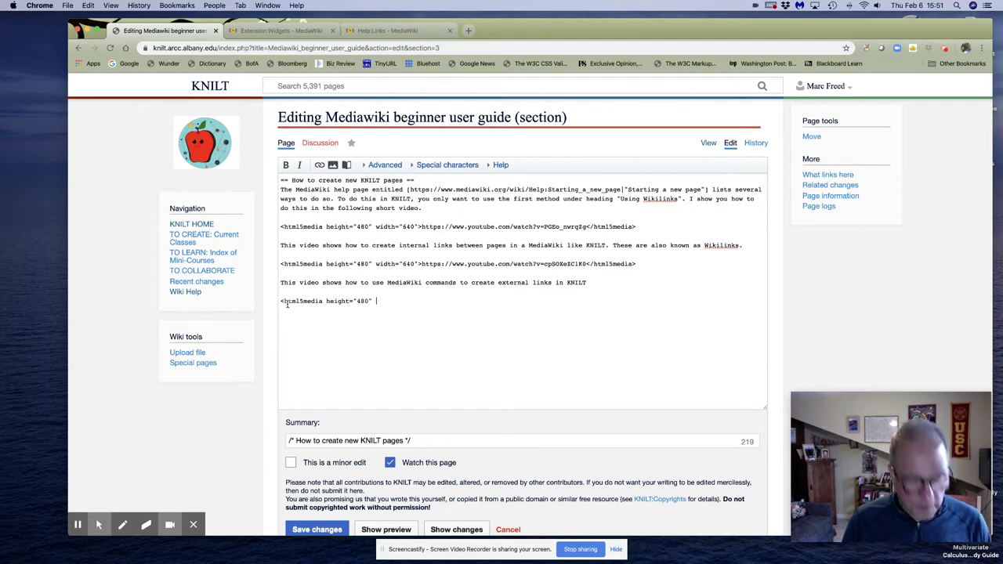
Add width="640" to the new html5media tag and complete the opening tag with its closing bracket.
{"action": "type", "text": "width"}
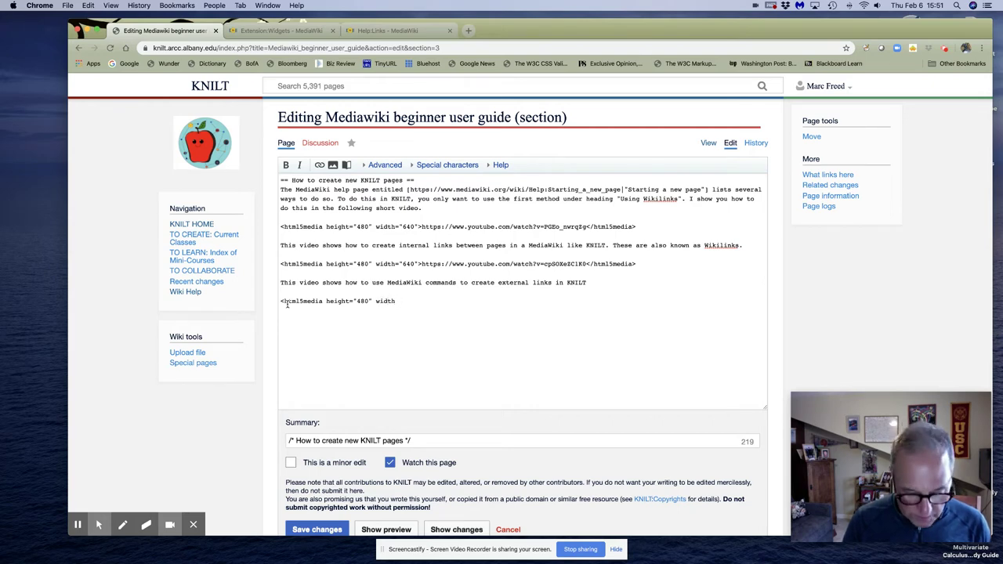
{"action": "type", "text": "="}
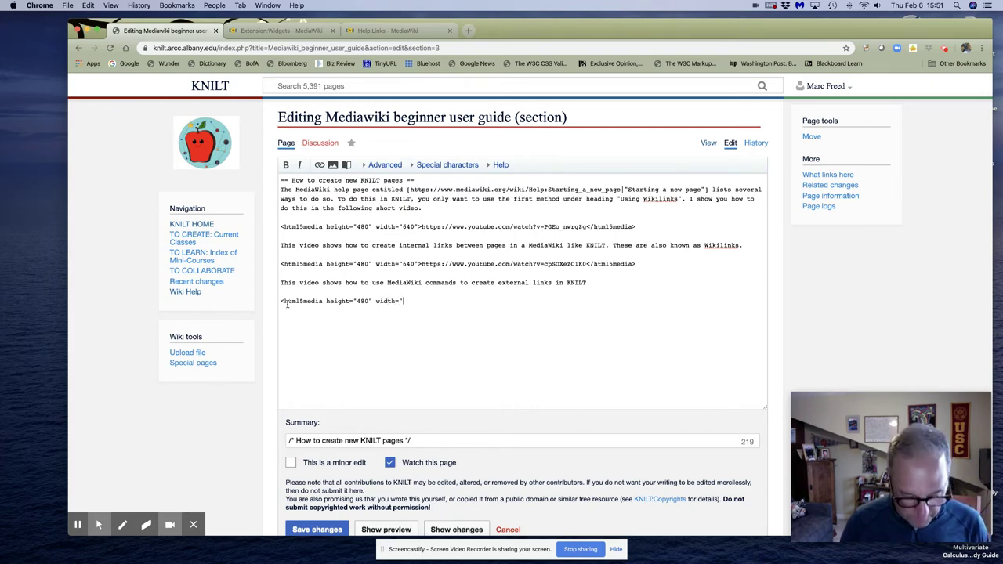
{"action": "type", "text": "\"640\""}
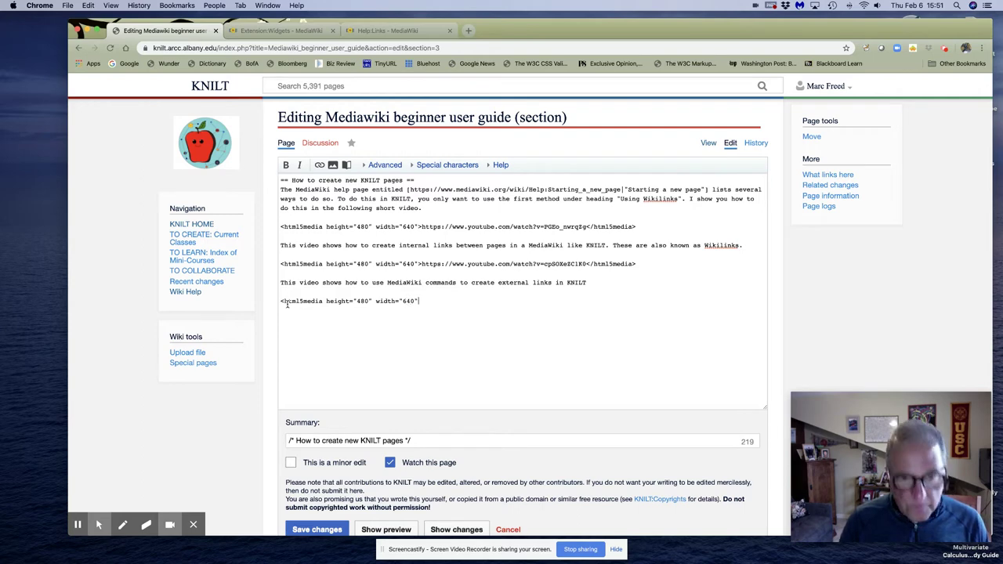
{"action": "type", "text": ">"}
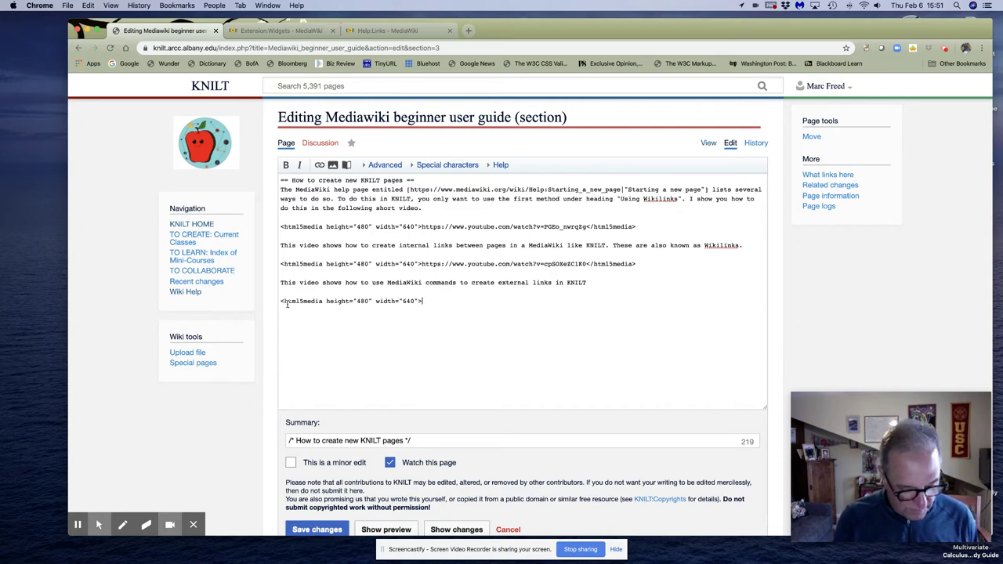
Insert the copied YouTube link after the opening tag, end it with </html5media>, and save the section.
{"action": "key", "text": "super+v"}
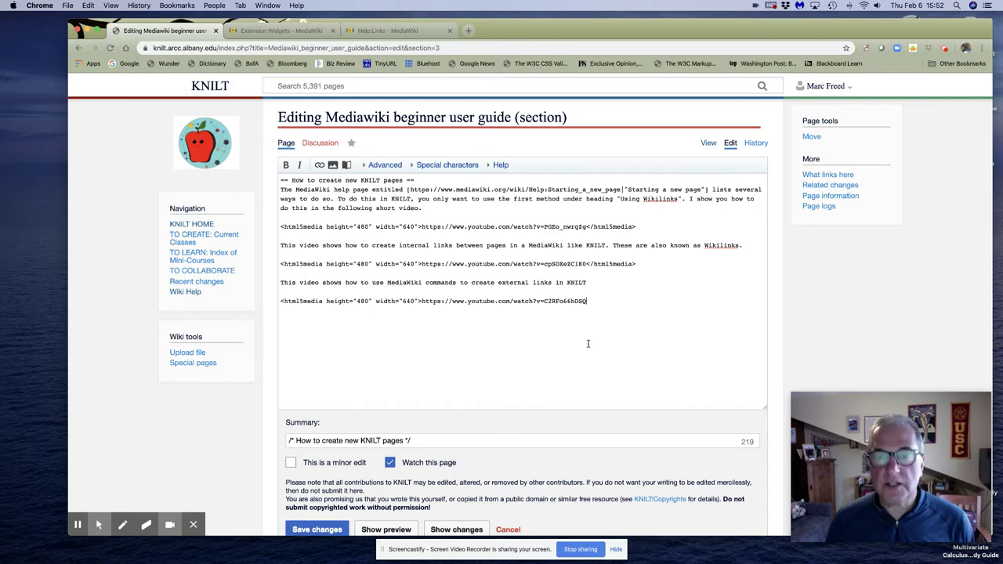
{"action": "left_click", "coordinate": [590, 301]}
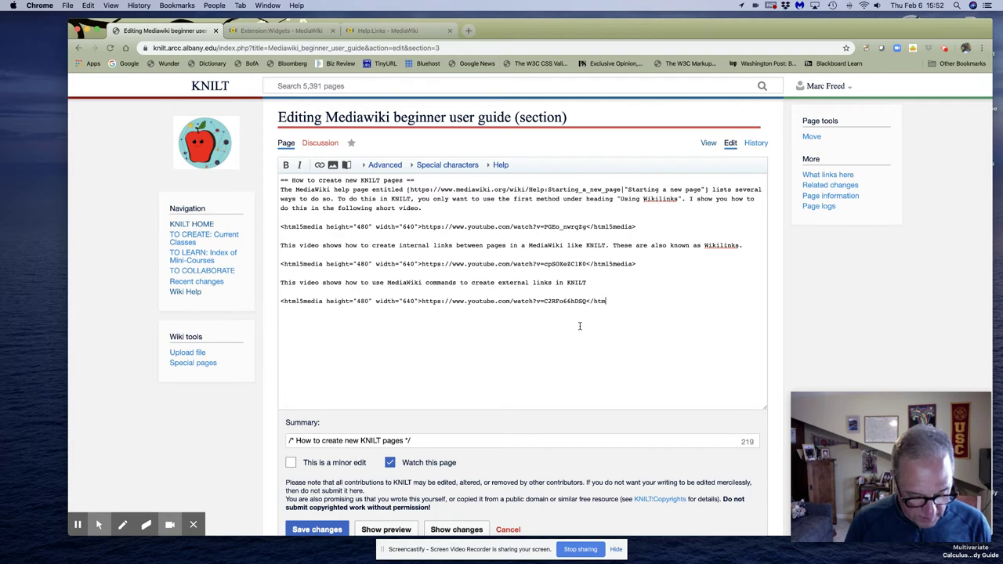
{"action": "type", "text": "media>"}
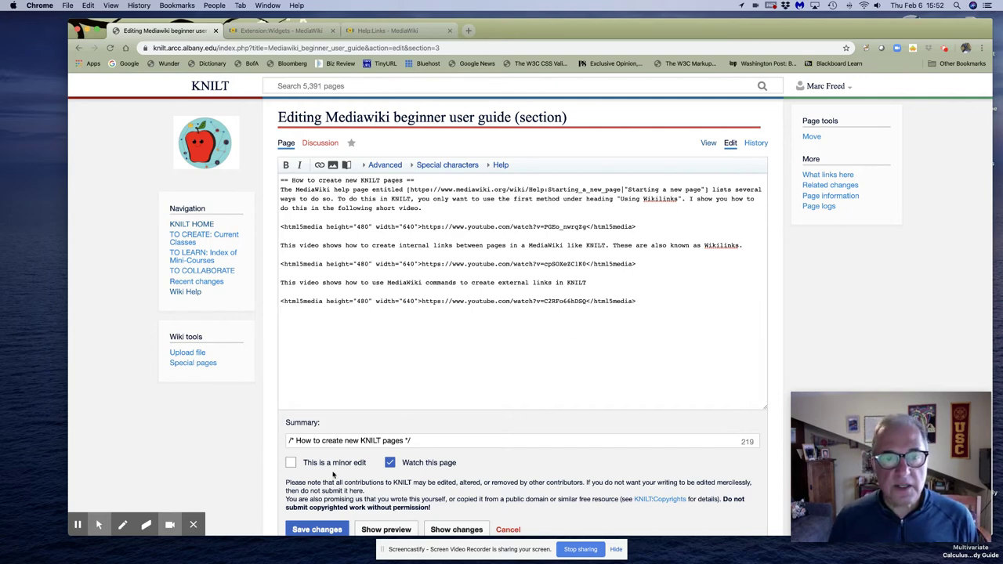
{"action": "left_click", "coordinate": [318, 531]}
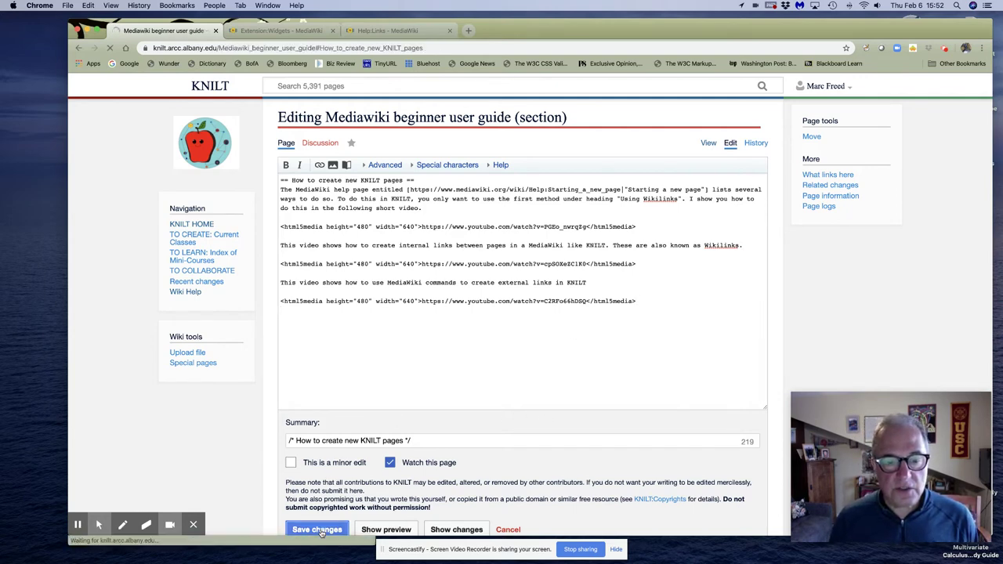
Look over the saved guide page, checking the external links video and the two embedded videos above it.
{"action": "scroll", "coordinate": [660, 373], "scroll_direction": "down", "scroll_amount": 2}
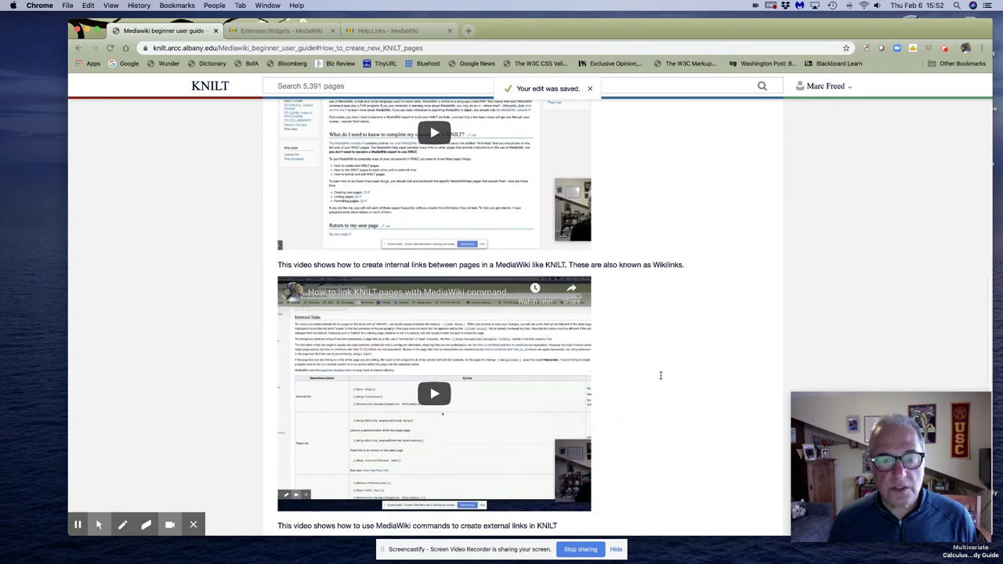
{"action": "scroll", "coordinate": [661, 375], "scroll_direction": "down", "scroll_amount": 6}
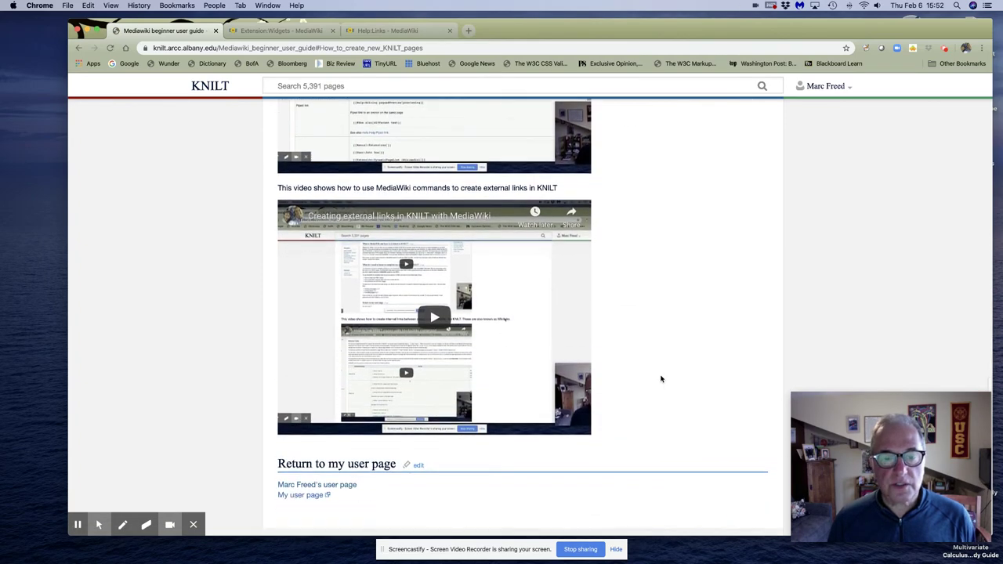
{"action": "scroll", "coordinate": [649, 416], "scroll_direction": "up", "scroll_amount": 1}
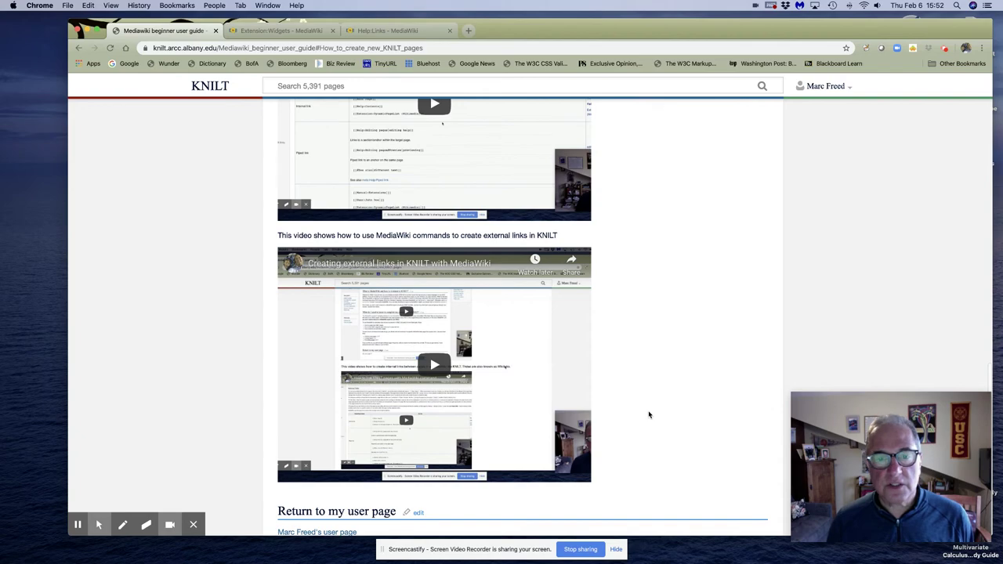
{"action": "scroll", "coordinate": [648, 415], "scroll_direction": "up", "scroll_amount": 6}
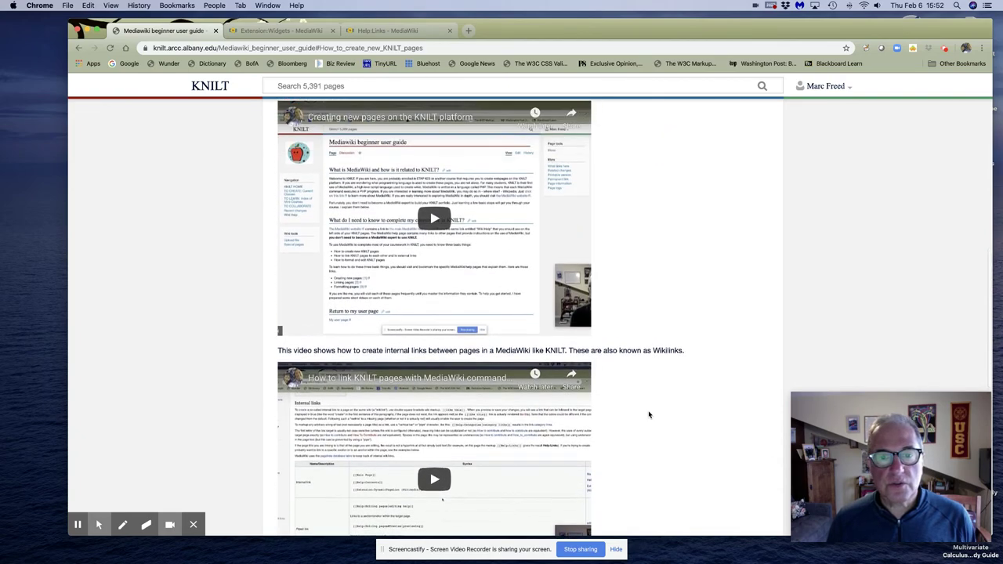
{"action": "scroll", "coordinate": [648, 415], "scroll_direction": "down", "scroll_amount": 6}
{"action": "scroll", "coordinate": [649, 415], "scroll_direction": "up", "scroll_amount": 7}
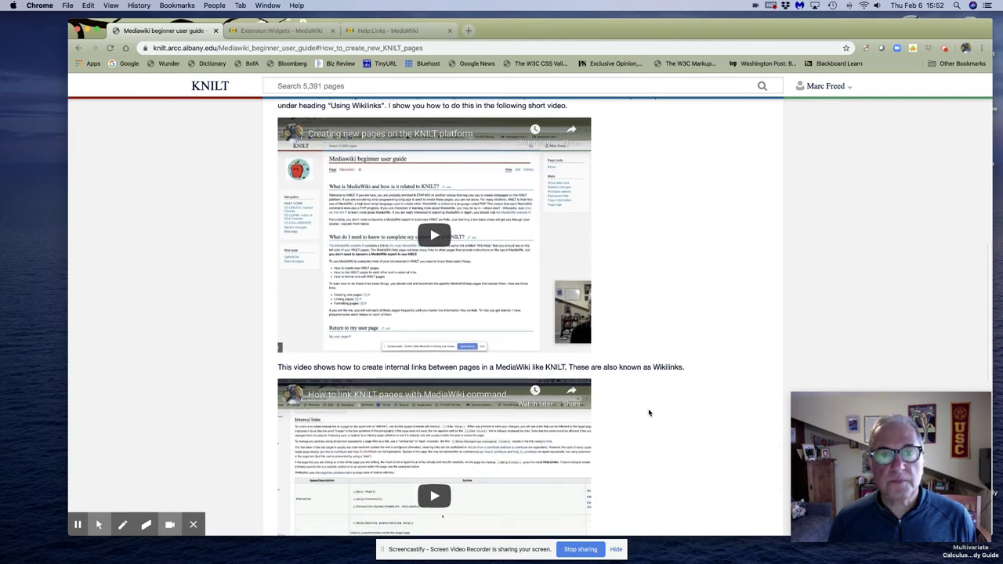
Reopen the "How to create new KNILT pages" section to review its html5media code, and save it without edits.
{"action": "scroll", "coordinate": [648, 412], "scroll_direction": "up", "scroll_amount": 3}
{"action": "left_click", "coordinate": [467, 268]}
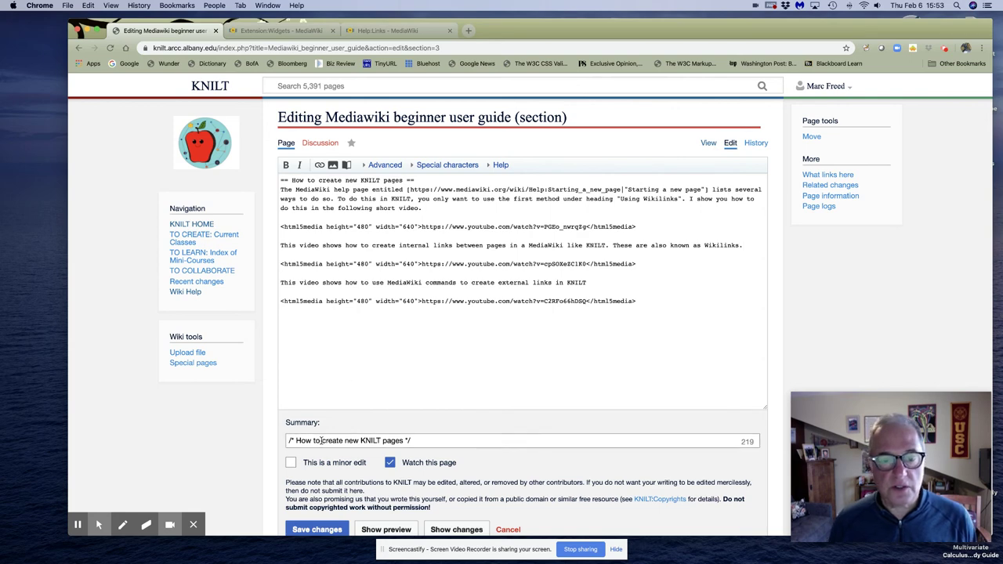
{"action": "left_click", "coordinate": [316, 528]}
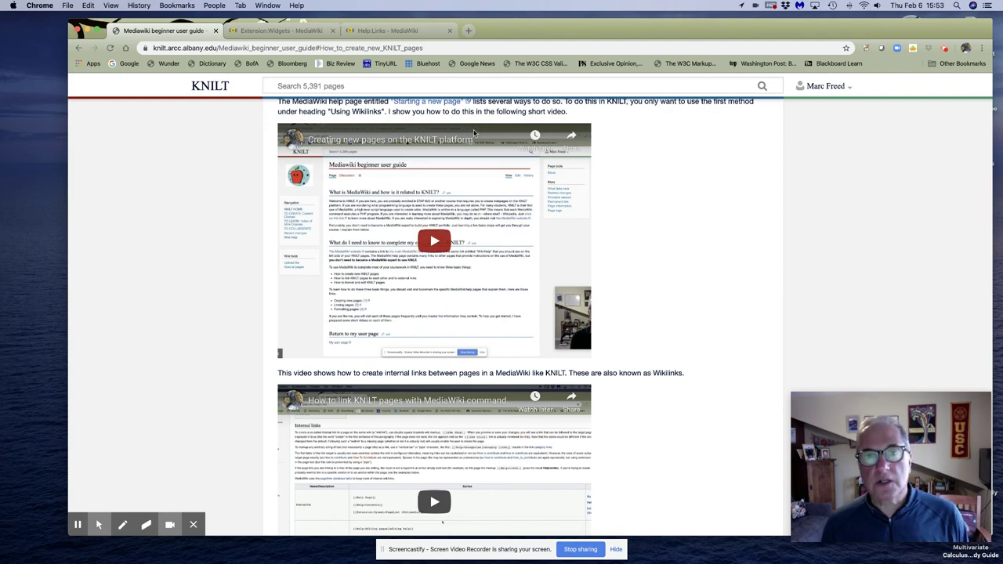
Check the widget library entries in the Extension:Widgets contents, and return to the beginner user guide to view its embedded videos.
{"action": "left_click", "coordinate": [290, 30]}
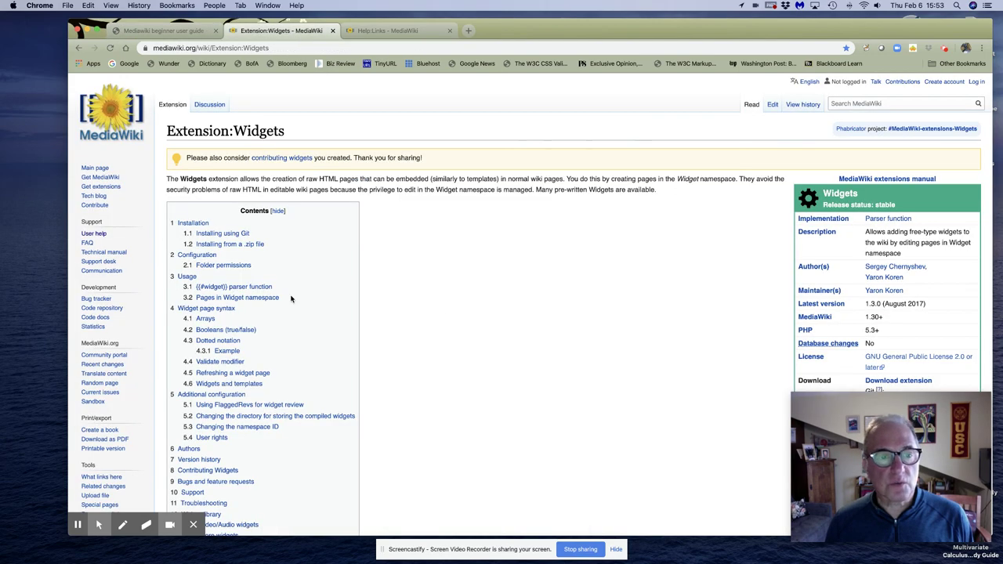
{"action": "scroll", "coordinate": [290, 298], "scroll_direction": "down", "scroll_amount": 5}
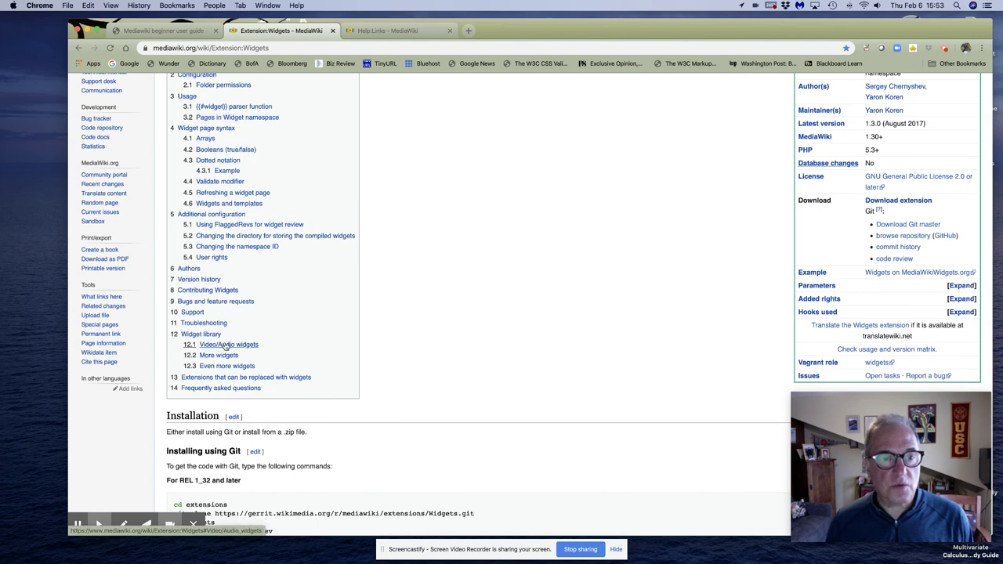
{"action": "left_click", "coordinate": [187, 31]}
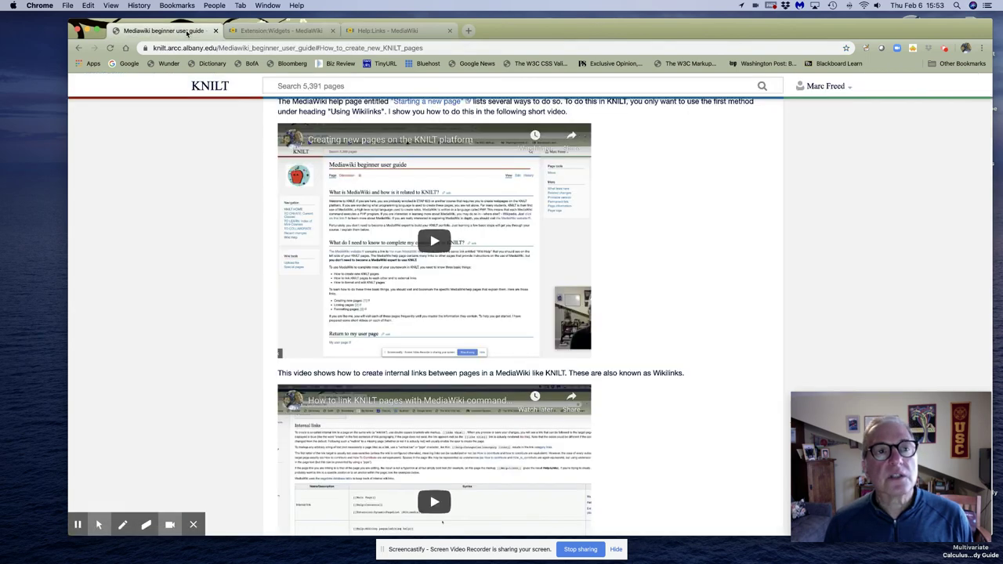
{"action": "scroll", "coordinate": [689, 477], "scroll_direction": "down", "scroll_amount": 3}
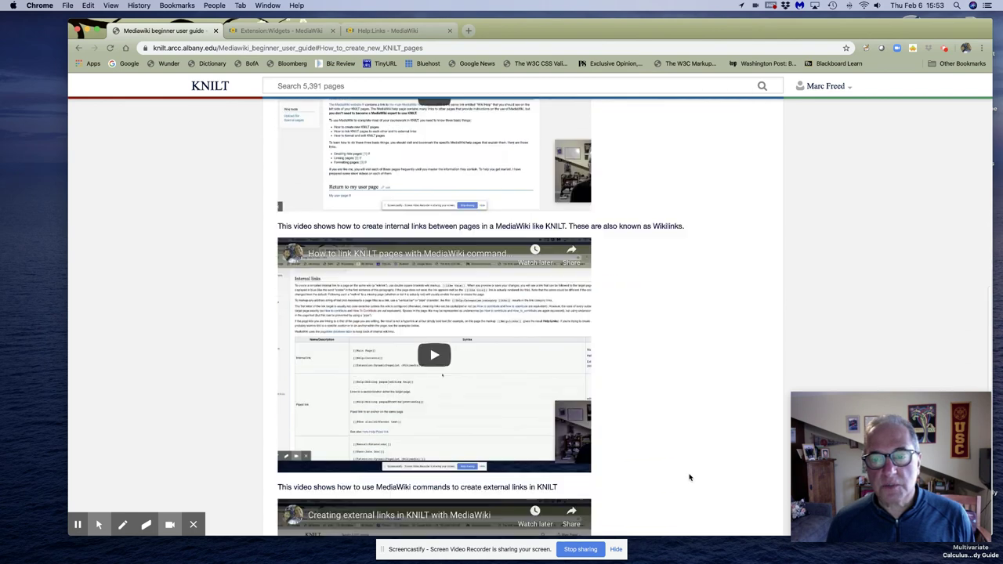
{"action": "scroll", "coordinate": [689, 476], "scroll_direction": "down", "scroll_amount": 3}
{"action": "scroll", "coordinate": [689, 477], "scroll_direction": "up", "scroll_amount": 1}
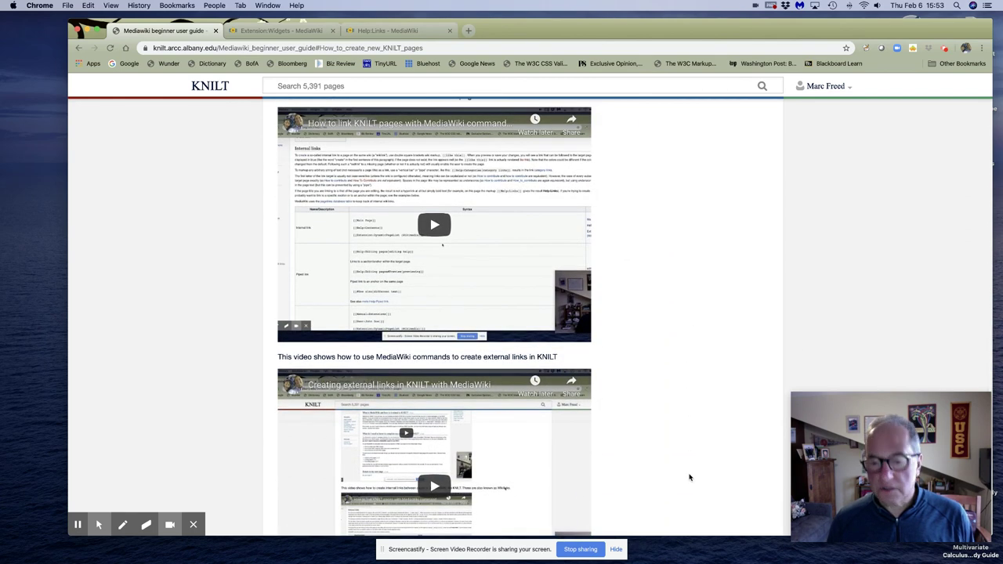